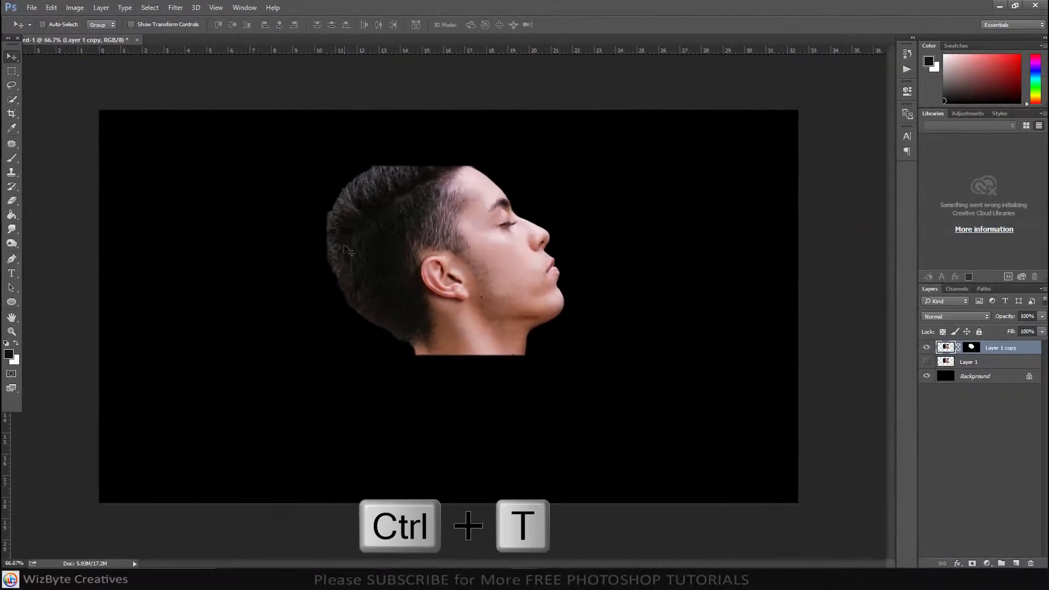
# - Free-transform the head cutout on Layer 1 copy, scaling it up proportionally until it fills the canvas height
pyautogui.hotkey('ctrl', 't')
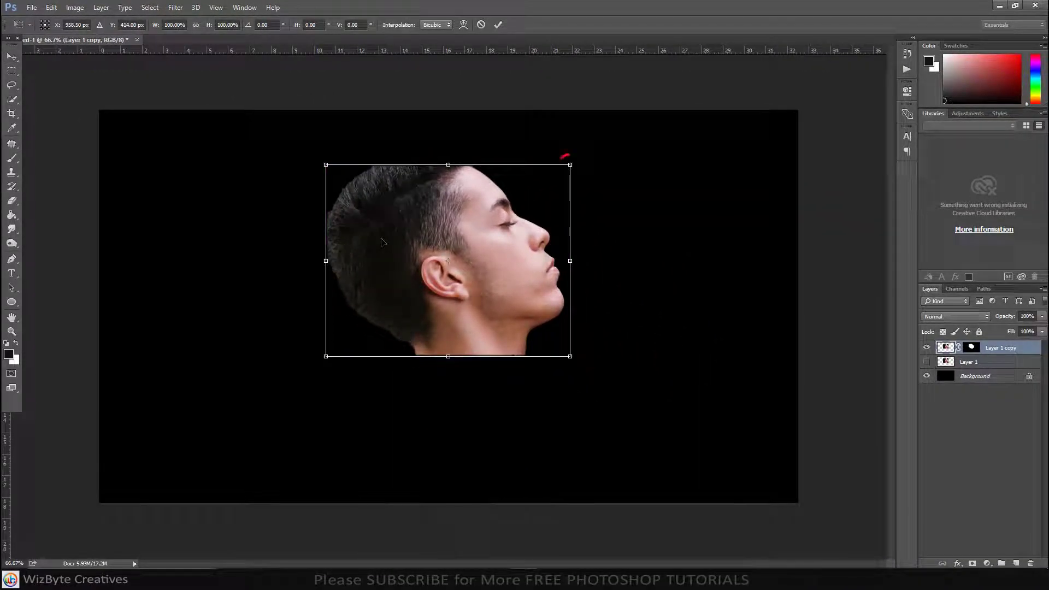
pyautogui.moveTo(570, 164); pyautogui.dragTo(668, 133)
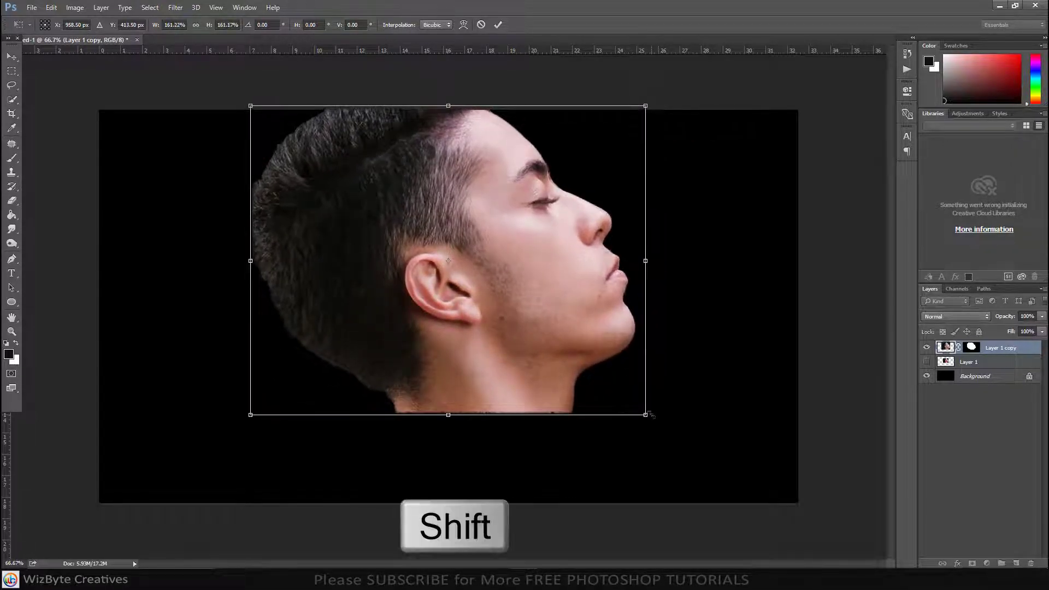
pyautogui.moveTo(647, 415); pyautogui.dragTo(777, 540)
pyautogui.moveTo(644, 343); pyautogui.dragTo(560, 342)
pyautogui.click(499, 24)
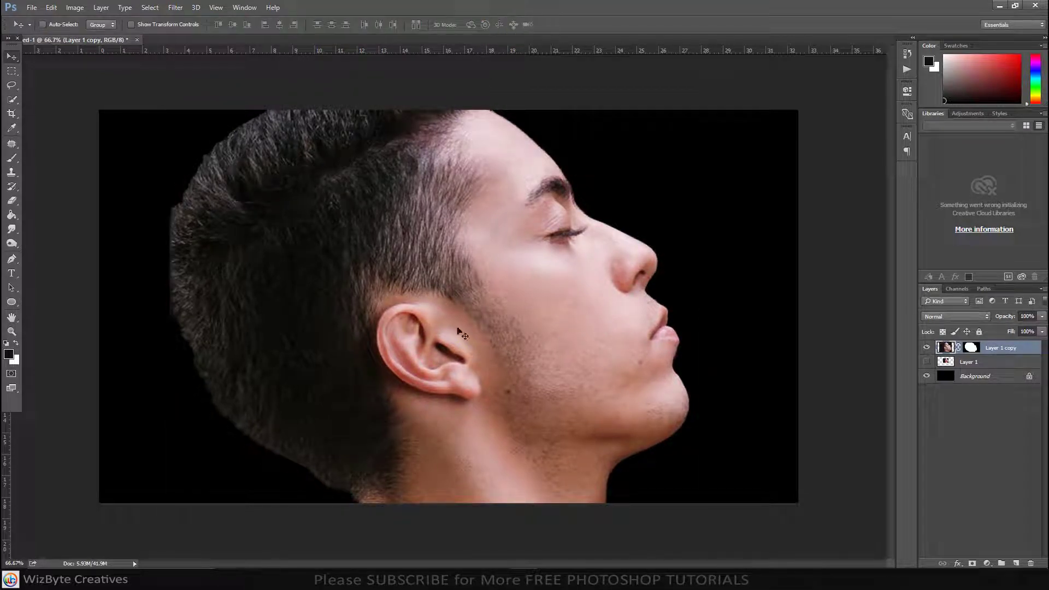
# - Place Water Splash.png from the Water Splash Effect folder over the back of the head, aligned with the canvas's left edge
pyautogui.moveTo(455, 571)
pyautogui.click(440, 538)
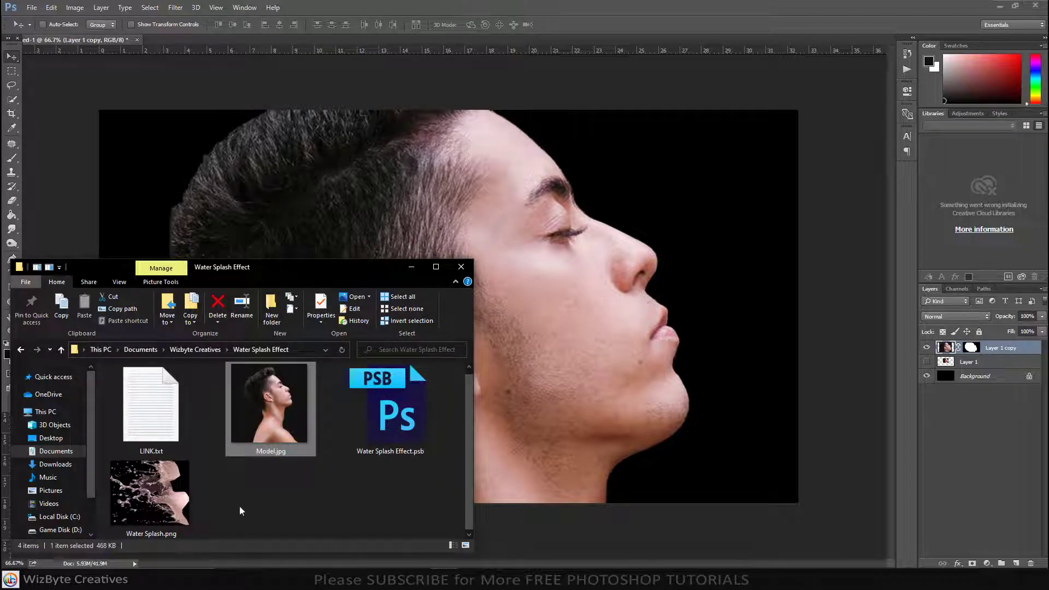
pyautogui.moveTo(154, 491); pyautogui.dragTo(492, 345)
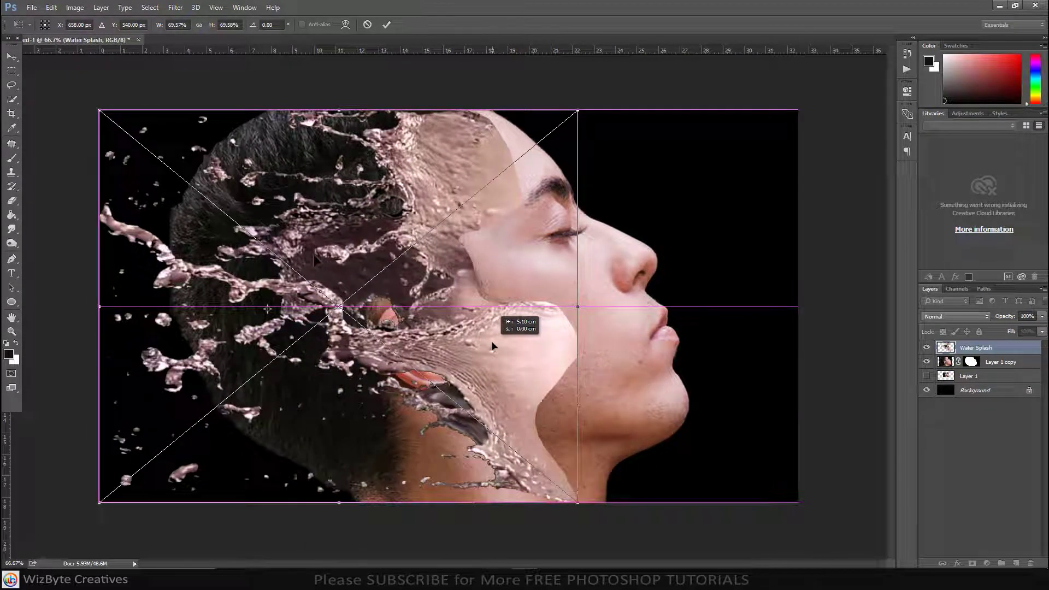
pyautogui.moveTo(492, 345); pyautogui.dragTo(493, 345)
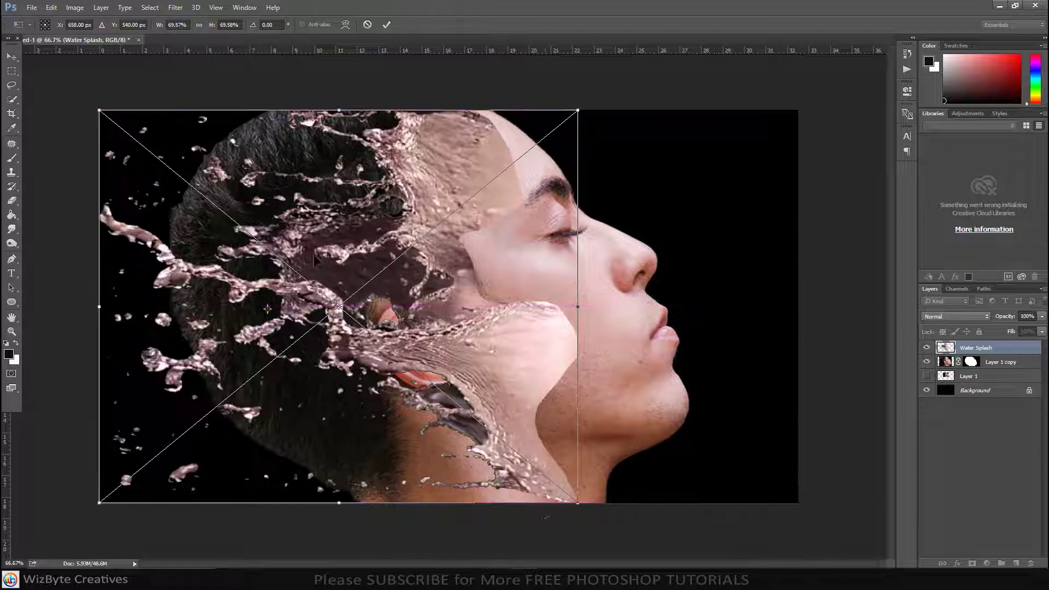
pyautogui.click(387, 25)
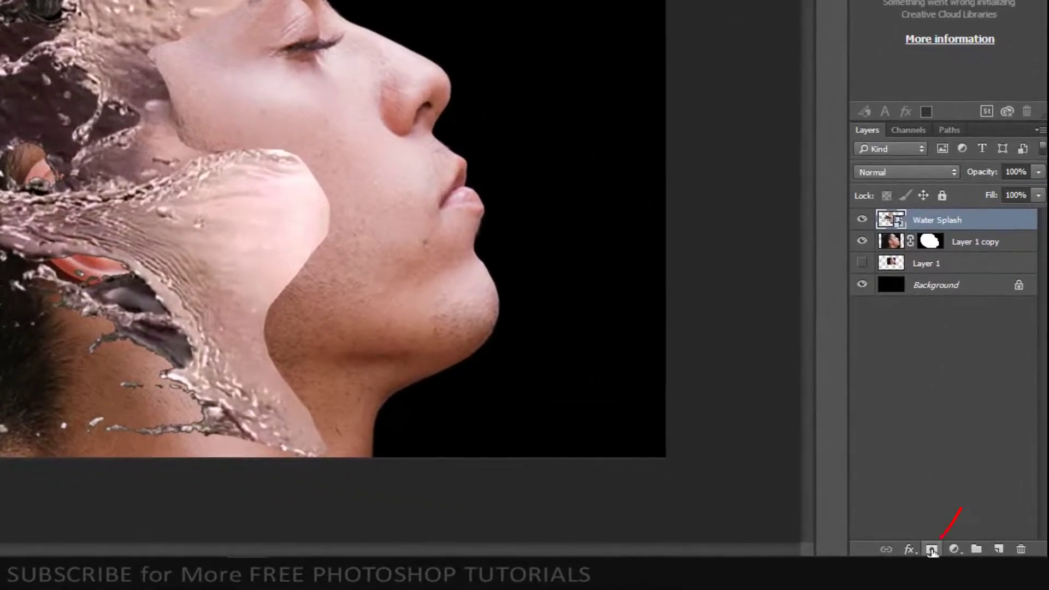
# - Add a layer mask to Water Splash and fade its hard edge over the forehead and cheek with a soft 200 px black brush
pyautogui.click(932, 549)
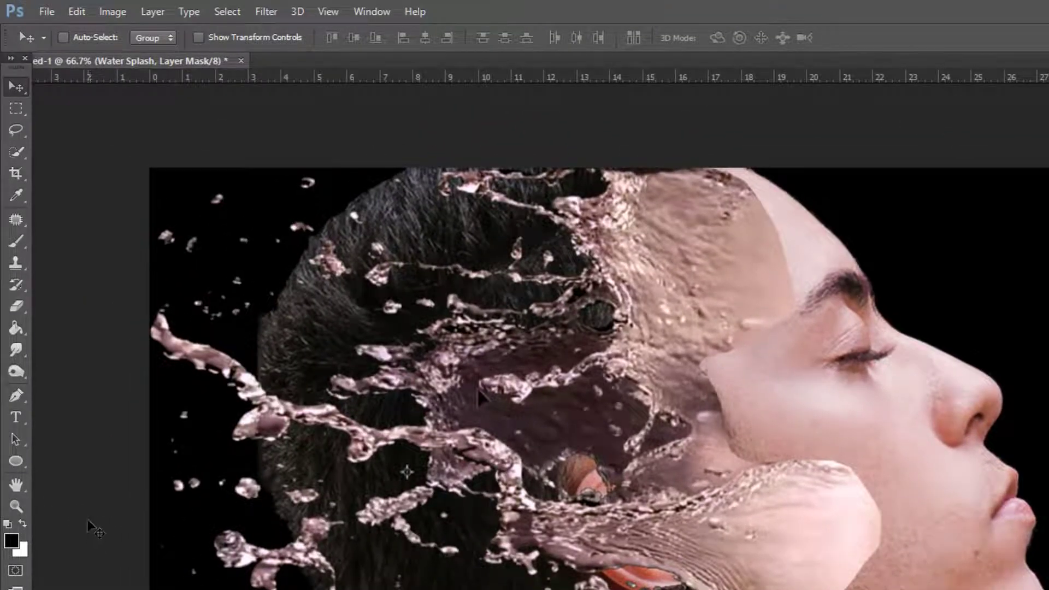
pyautogui.click(16, 241)
pyautogui.click(84, 241)
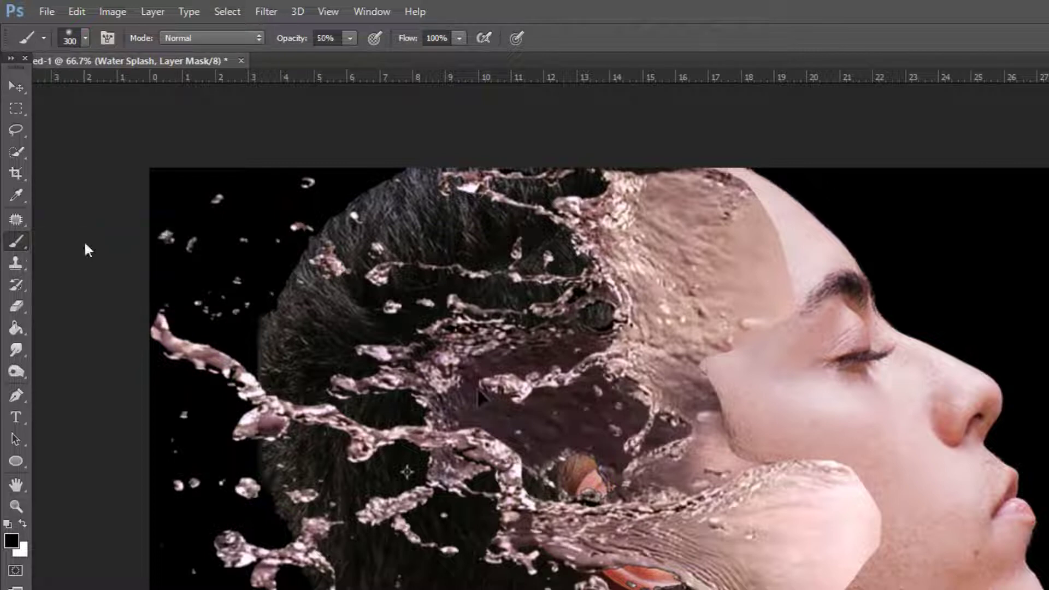
pyautogui.click(85, 38)
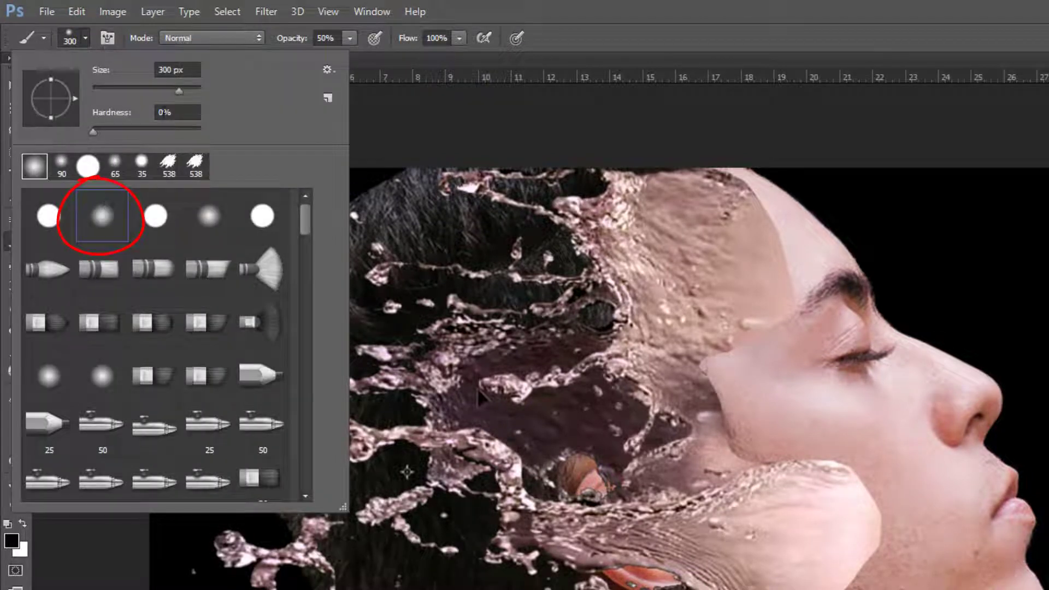
pyautogui.click(191, 75)
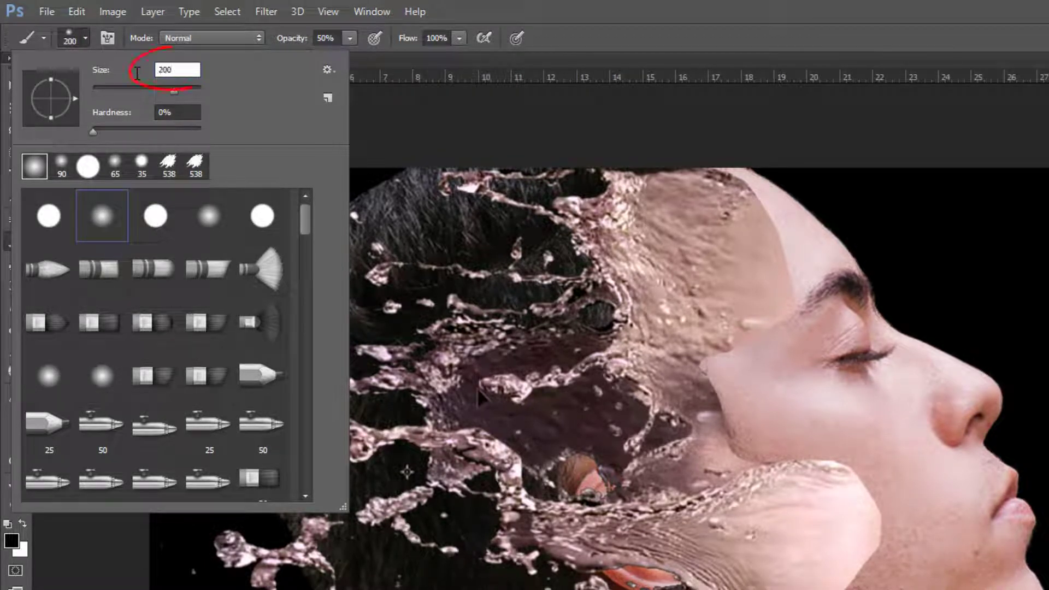
pyautogui.write('200')
pyautogui.press('Return')
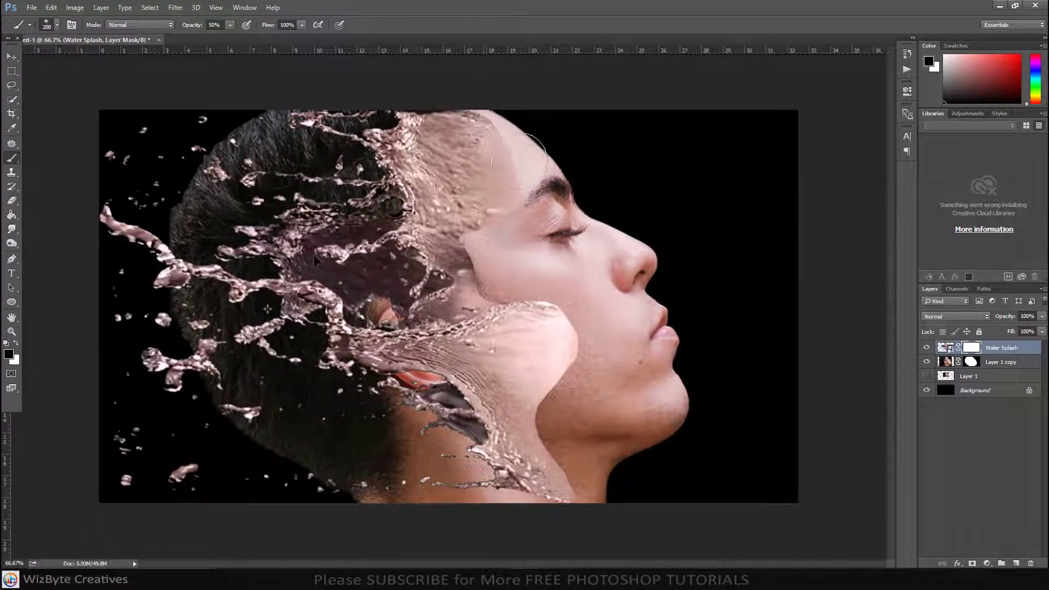
pyautogui.moveTo(527, 139)
pyautogui.mouseDown()
pyautogui.moveTo(524, 109)
pyautogui.moveTo(499, 104)
pyautogui.moveTo(478, 120)
pyautogui.mouseUp()
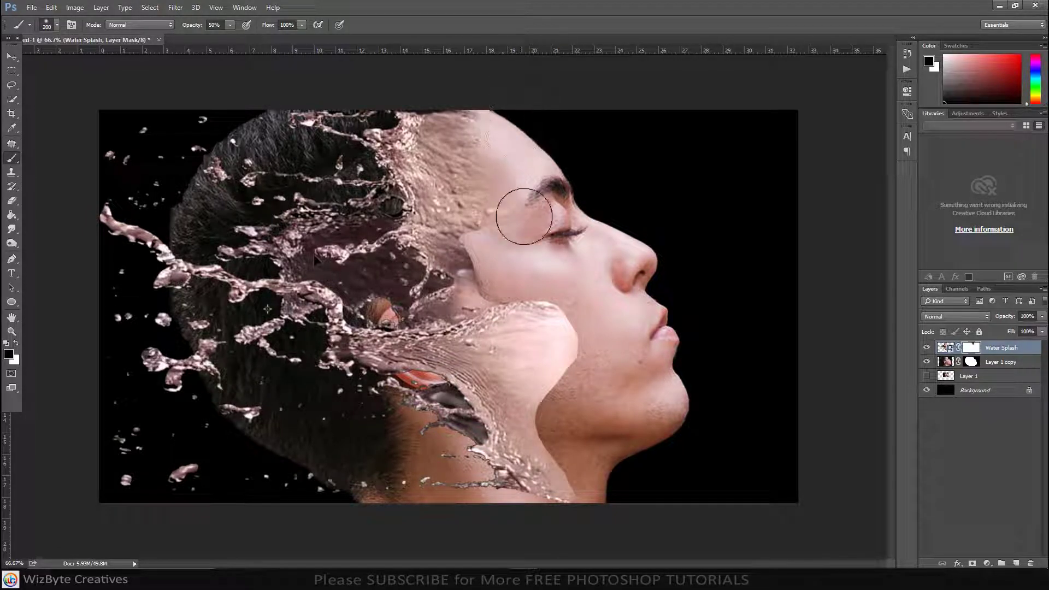
pyautogui.moveTo(545, 276)
pyautogui.mouseDown()
pyautogui.moveTo(573, 323)
pyautogui.moveTo(612, 339)
pyautogui.moveTo(581, 377)
pyautogui.moveTo(595, 307)
pyautogui.moveTo(512, 276)
pyautogui.moveTo(562, 286)
pyautogui.moveTo(583, 387)
pyautogui.moveTo(559, 408)
pyautogui.moveTo(565, 456)
pyautogui.moveTo(567, 433)
pyautogui.moveTo(589, 468)
pyautogui.moveTo(555, 416)
pyautogui.moveTo(576, 374)
pyautogui.moveTo(575, 330)
pyautogui.moveTo(532, 264)
pyautogui.moveTo(498, 264)
pyautogui.moveTo(486, 241)
pyautogui.moveTo(489, 264)
pyautogui.moveTo(532, 281)
pyautogui.moveTo(522, 283)
pyautogui.moveTo(500, 222)
pyautogui.moveTo(510, 168)
pyautogui.moveTo(492, 157)
pyautogui.moveTo(543, 276)
pyautogui.moveTo(577, 318)
pyautogui.moveTo(568, 346)
pyautogui.moveTo(526, 296)
pyautogui.mouseUp()
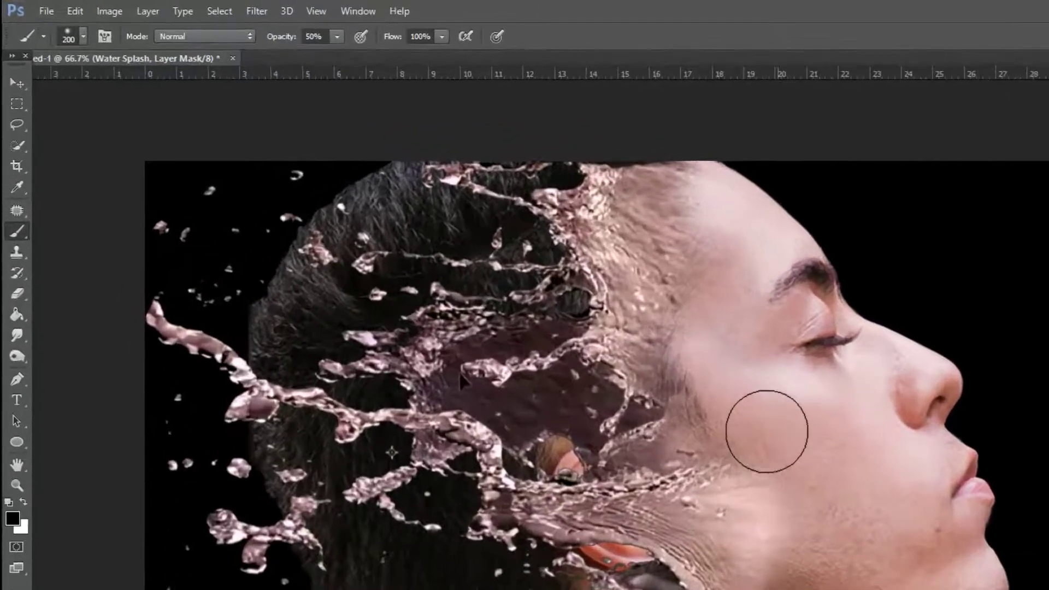
# - Refine the splash-to-skin blend on the Water Splash mask along the face and neck at 25% brush opacity
pyautogui.click(329, 36)
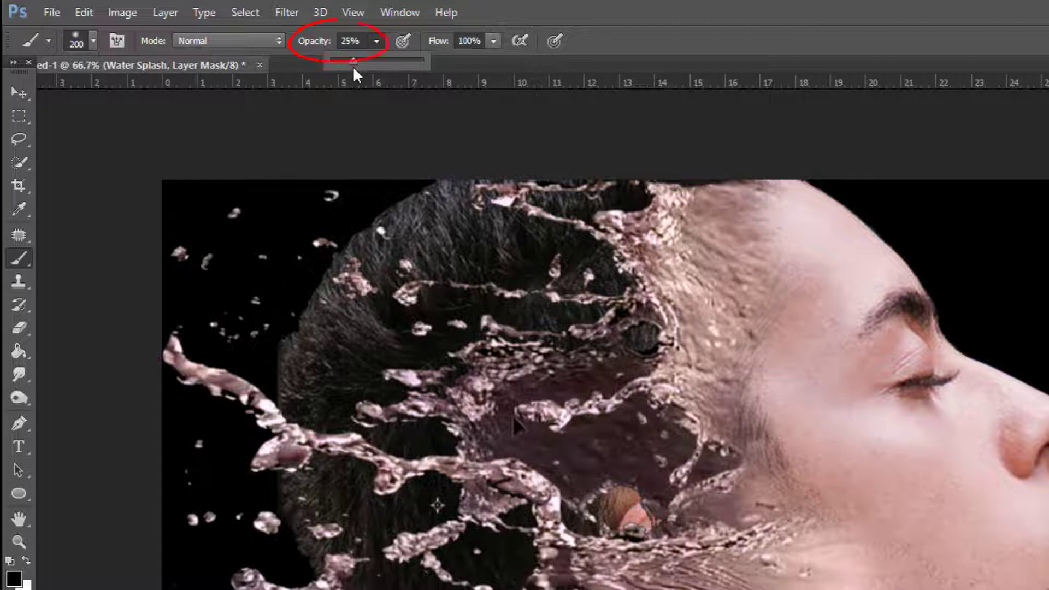
pyautogui.moveTo(789, 198); pyautogui.dragTo(771, 195)
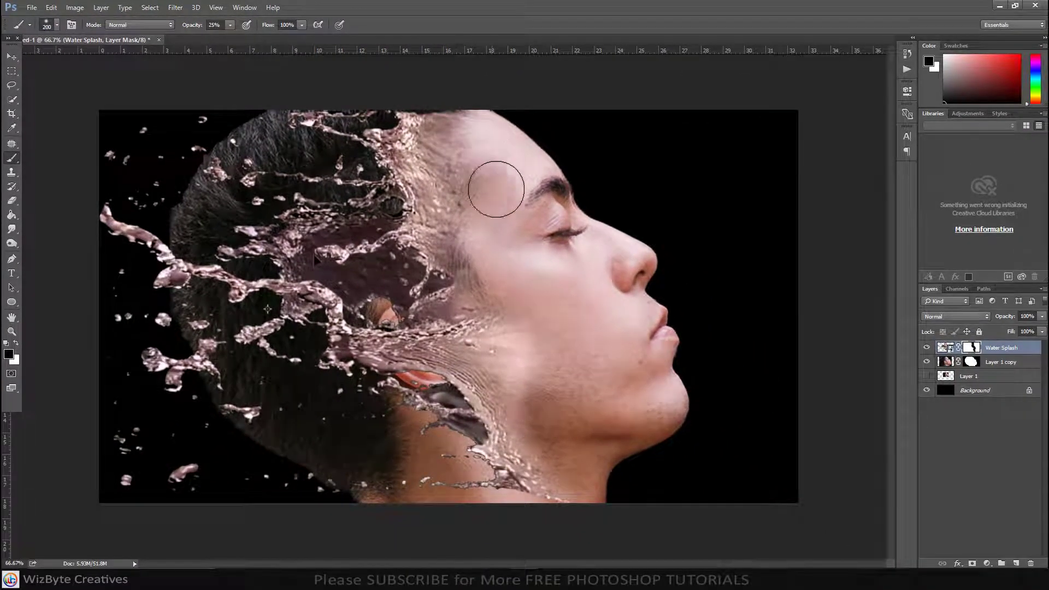
pyautogui.moveTo(496, 189)
pyautogui.mouseDown()
pyautogui.moveTo(509, 236)
pyautogui.moveTo(459, 228)
pyautogui.moveTo(525, 339)
pyautogui.moveTo(502, 335)
pyautogui.moveTo(531, 369)
pyautogui.moveTo(505, 366)
pyautogui.moveTo(524, 384)
pyautogui.moveTo(488, 345)
pyautogui.moveTo(490, 328)
pyautogui.moveTo(489, 346)
pyautogui.moveTo(555, 411)
pyautogui.moveTo(529, 387)
pyautogui.moveTo(547, 439)
pyautogui.moveTo(525, 429)
pyautogui.moveTo(612, 492)
pyautogui.mouseUp()
pyautogui.moveTo(549, 265)
pyautogui.mouseDown()
pyautogui.moveTo(539, 349)
pyautogui.moveTo(553, 331)
pyautogui.mouseUp()
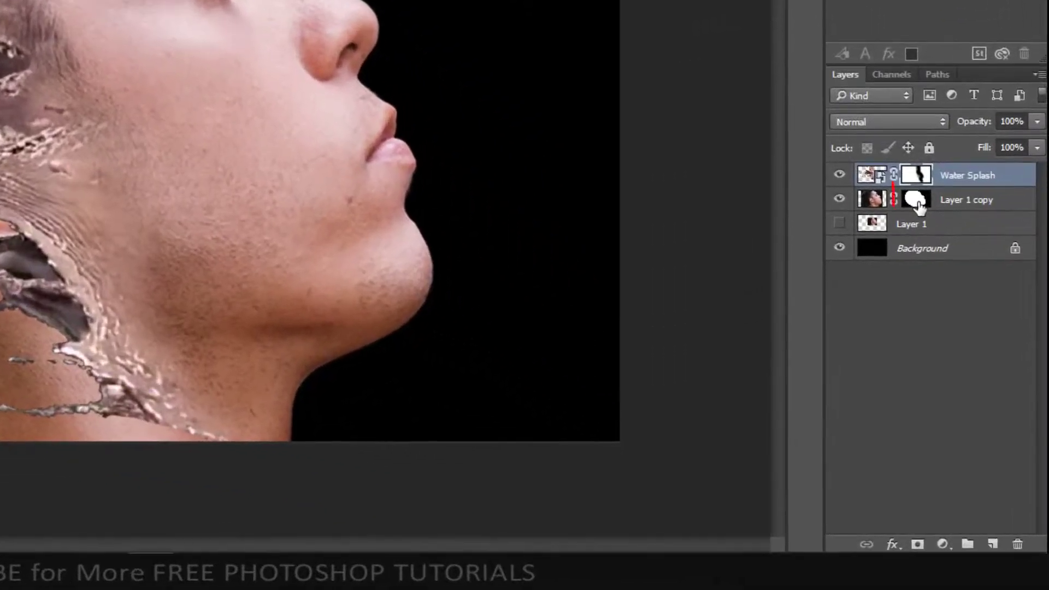
# - Paint black at 100% brush opacity on the Layer 1 copy mask to hide the hair and back of the head
pyautogui.click(915, 200)
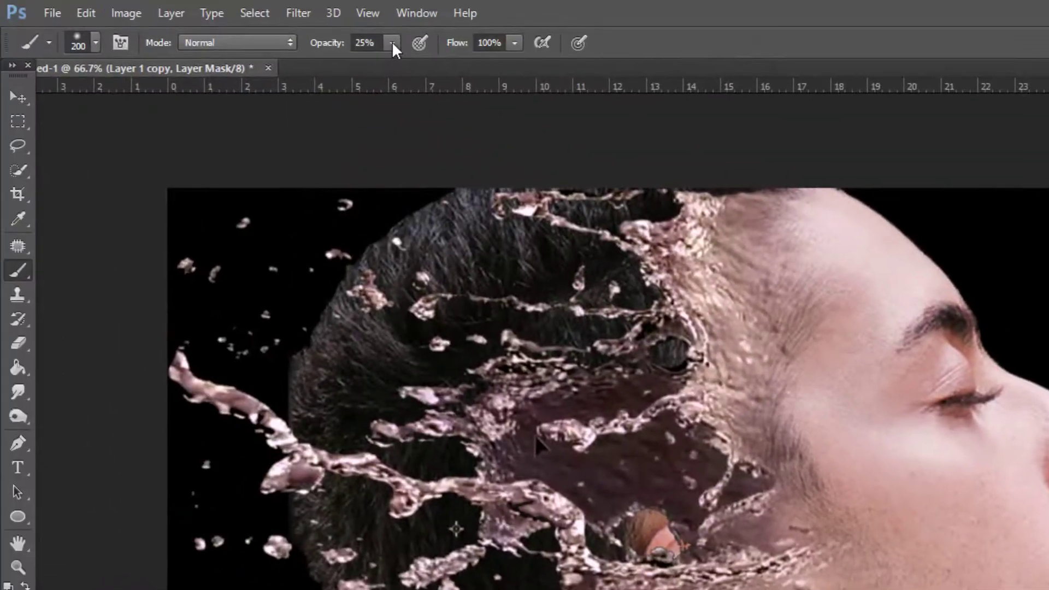
pyautogui.click(393, 42)
pyautogui.moveTo(392, 66); pyautogui.dragTo(494, 81)
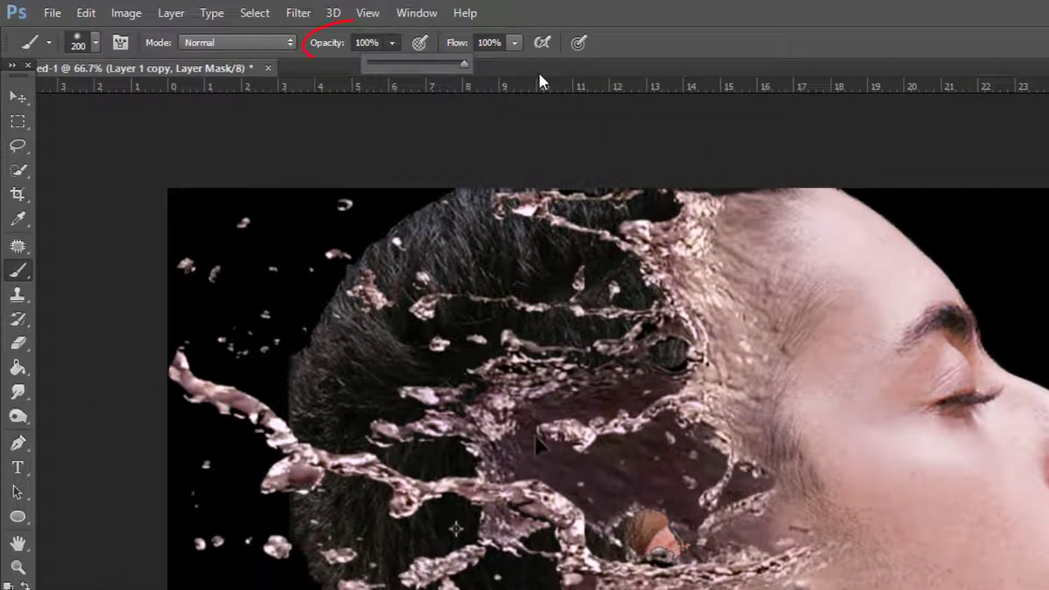
pyautogui.moveTo(461, 204)
pyautogui.mouseDown()
pyautogui.moveTo(447, 319)
pyautogui.moveTo(512, 252)
pyautogui.mouseUp()
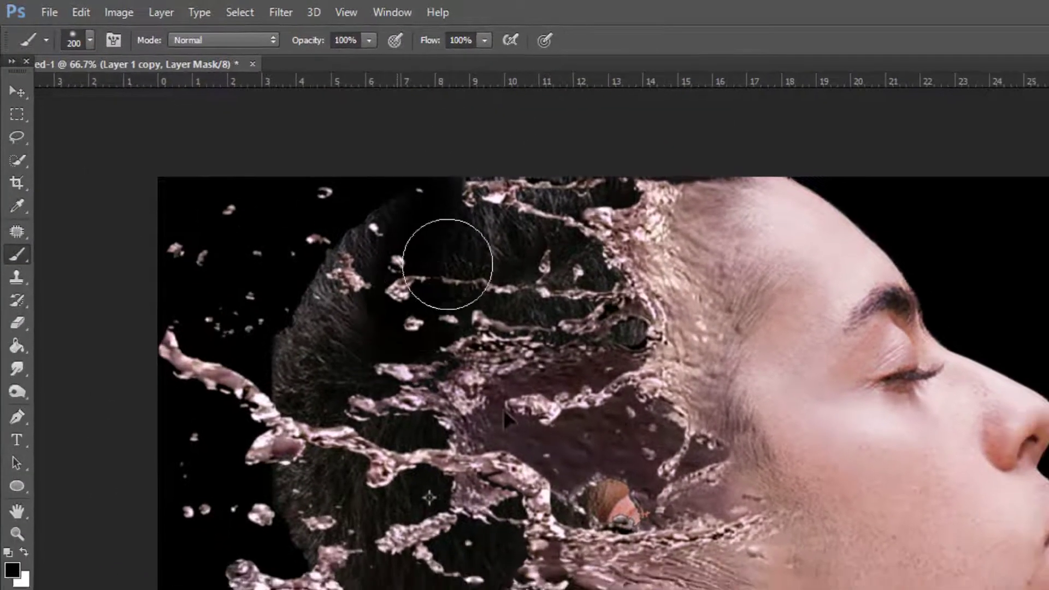
pyautogui.moveTo(330, 161)
pyautogui.mouseDown()
pyautogui.moveTo(311, 154)
pyautogui.moveTo(308, 174)
pyautogui.moveTo(337, 157)
pyautogui.moveTo(339, 193)
pyautogui.moveTo(360, 168)
pyautogui.moveTo(369, 120)
pyautogui.moveTo(373, 151)
pyautogui.moveTo(391, 110)
pyautogui.moveTo(384, 137)
pyautogui.moveTo(351, 157)
pyautogui.moveTo(352, 113)
pyautogui.moveTo(358, 125)
pyautogui.moveTo(327, 159)
pyautogui.moveTo(234, 222)
pyautogui.moveTo(246, 109)
pyautogui.moveTo(165, 316)
pyautogui.moveTo(248, 405)
pyautogui.moveTo(324, 249)
pyautogui.moveTo(356, 213)
pyautogui.moveTo(367, 217)
pyautogui.moveTo(381, 187)
pyautogui.moveTo(391, 298)
pyautogui.moveTo(412, 277)
pyautogui.moveTo(415, 305)
pyautogui.moveTo(417, 276)
pyautogui.moveTo(402, 390)
pyautogui.moveTo(432, 413)
pyautogui.moveTo(445, 401)
pyautogui.moveTo(495, 508)
pyautogui.moveTo(508, 515)
pyautogui.moveTo(502, 491)
pyautogui.moveTo(532, 520)
pyautogui.moveTo(511, 500)
pyautogui.moveTo(428, 469)
pyautogui.moveTo(439, 439)
pyautogui.moveTo(465, 488)
pyautogui.moveTo(377, 381)
pyautogui.moveTo(389, 520)
pyautogui.moveTo(325, 405)
pyautogui.moveTo(364, 293)
pyautogui.mouseUp()
pyautogui.press('[')
pyautogui.press('[')
pyautogui.moveTo(262, 404)
pyautogui.mouseDown()
pyautogui.moveTo(277, 476)
pyautogui.moveTo(372, 498)
pyautogui.mouseUp()
pyautogui.moveTo(162, 258)
pyautogui.mouseDown()
pyautogui.moveTo(186, 233)
pyautogui.moveTo(220, 268)
pyautogui.moveTo(232, 307)
pyautogui.mouseUp()
# - Clear the remaining head areas behind the splash on the Layer 1 copy mask, enlarging the brush to 500 px and reducing it for details
pyautogui.press(']')
pyautogui.press(']')
pyautogui.press(']')
pyautogui.press(']')
pyautogui.press(']')
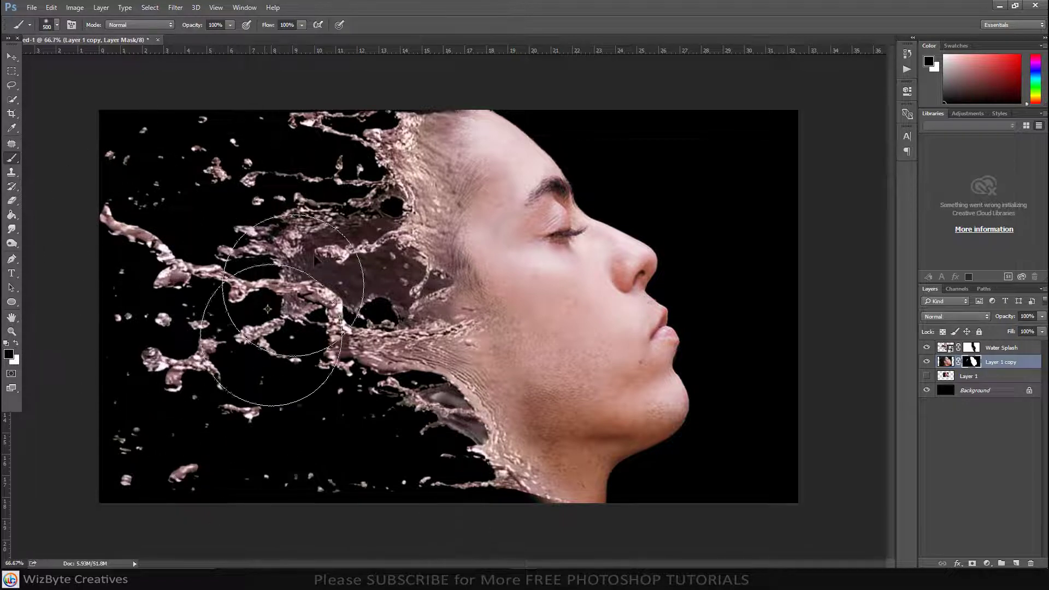
pyautogui.press('[')
pyautogui.press('[')
pyautogui.press('[')
pyautogui.press('[')
pyautogui.press('[')
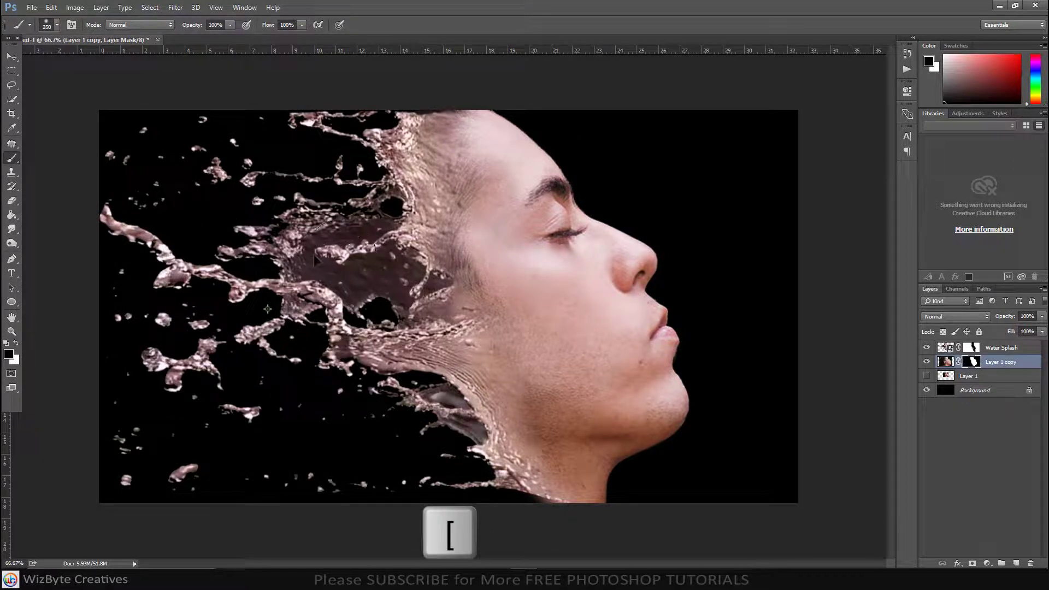
pyautogui.press('[')
pyautogui.press('[')
pyautogui.press('[')
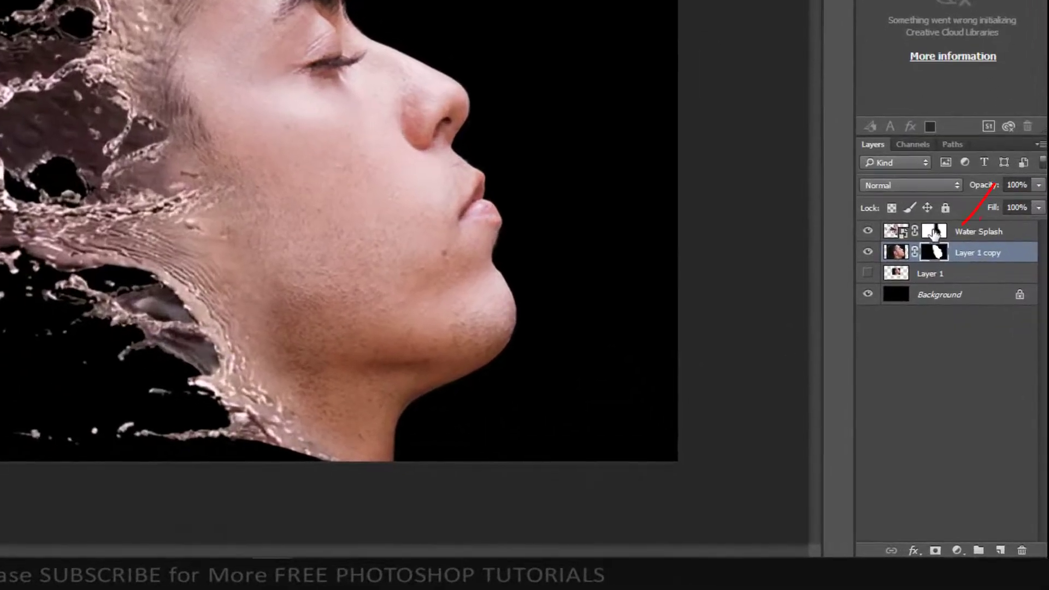
# - Add a Hue/Saturation adjustment clipped to the Water Splash layer and set its saturation to +15
pyautogui.click(935, 234)
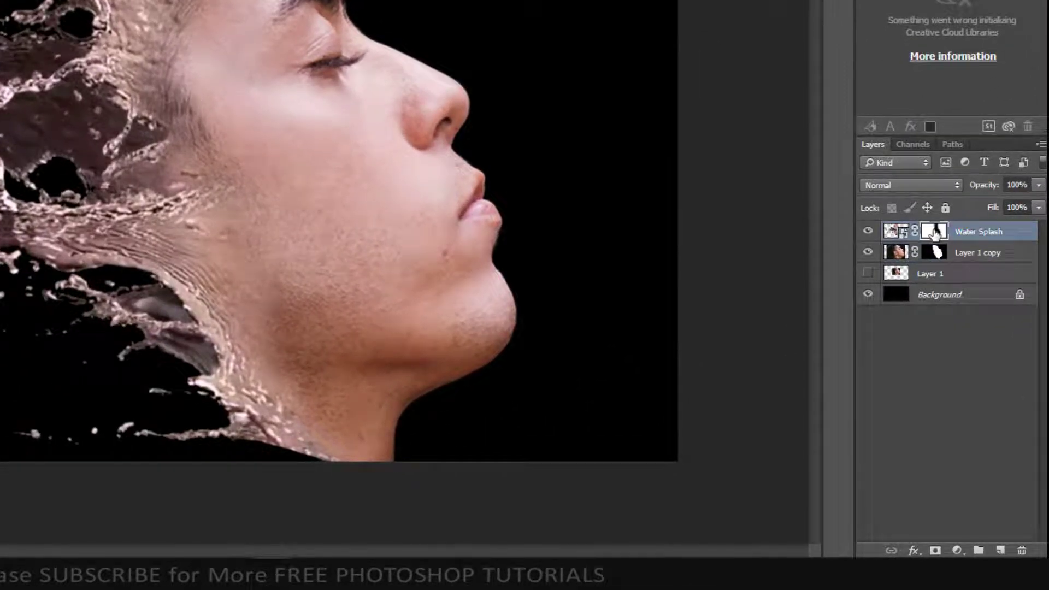
pyautogui.click(957, 550)
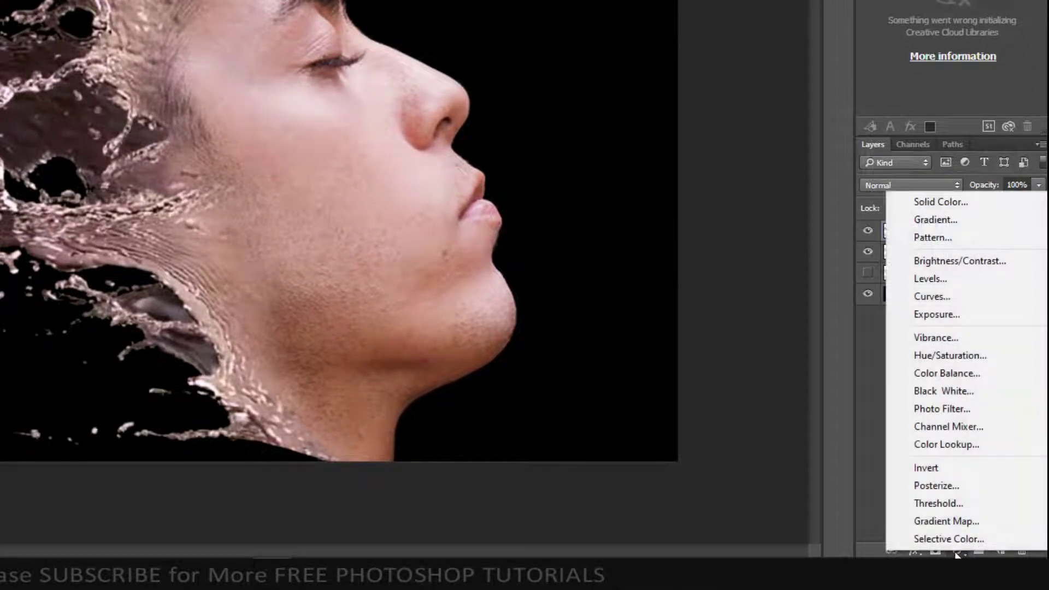
pyautogui.click(952, 356)
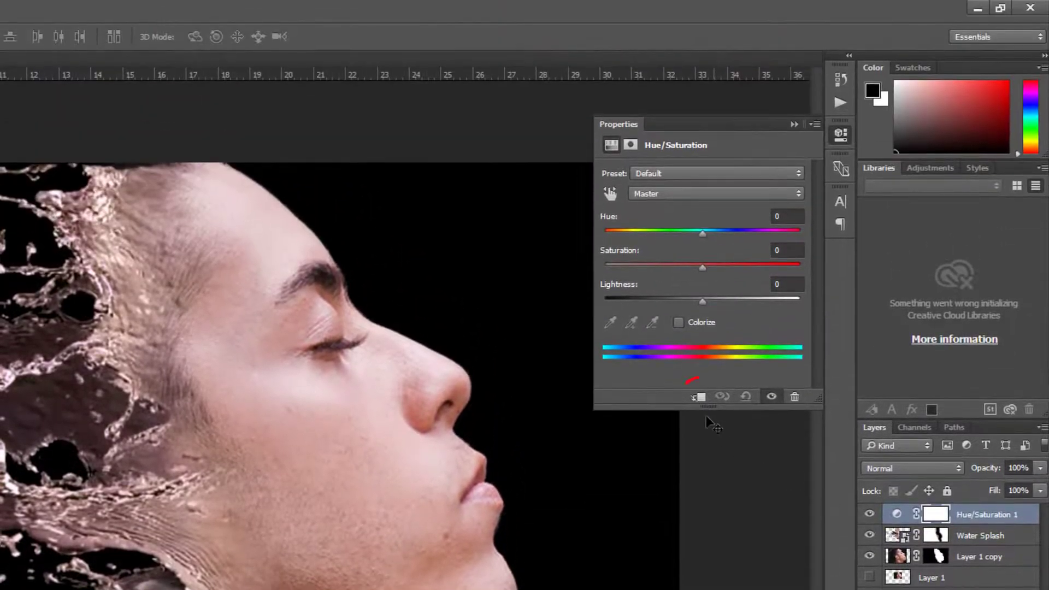
pyautogui.click(698, 398)
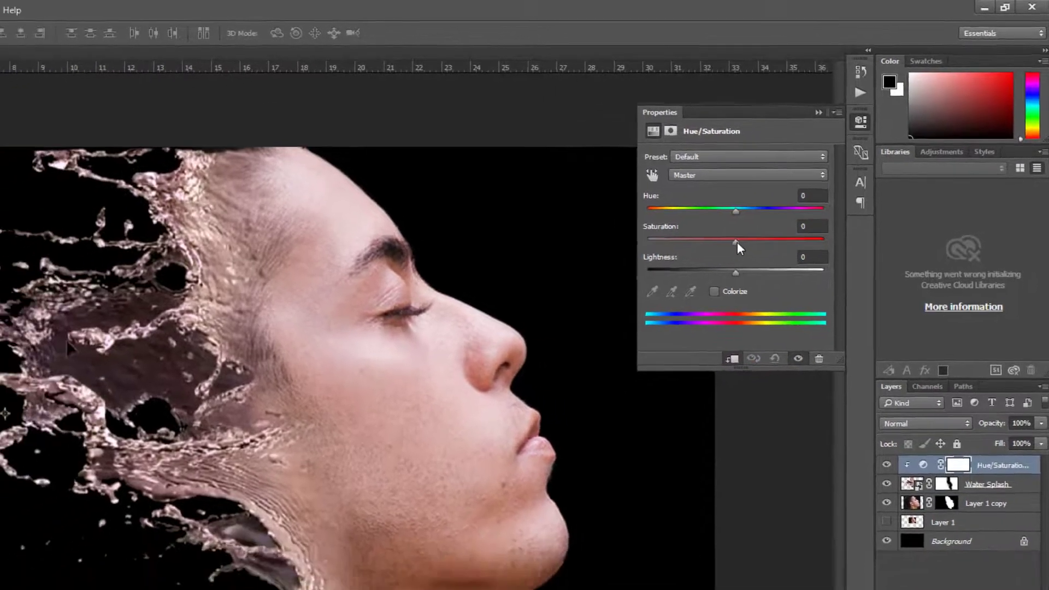
pyautogui.moveTo(703, 267); pyautogui.dragTo(662, 271)
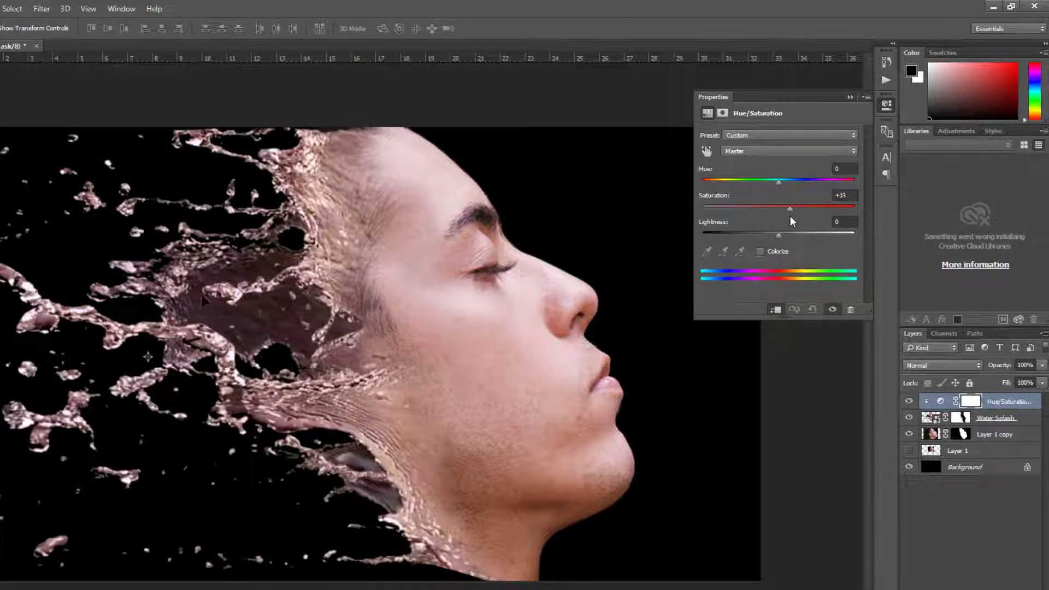
pyautogui.click(850, 98)
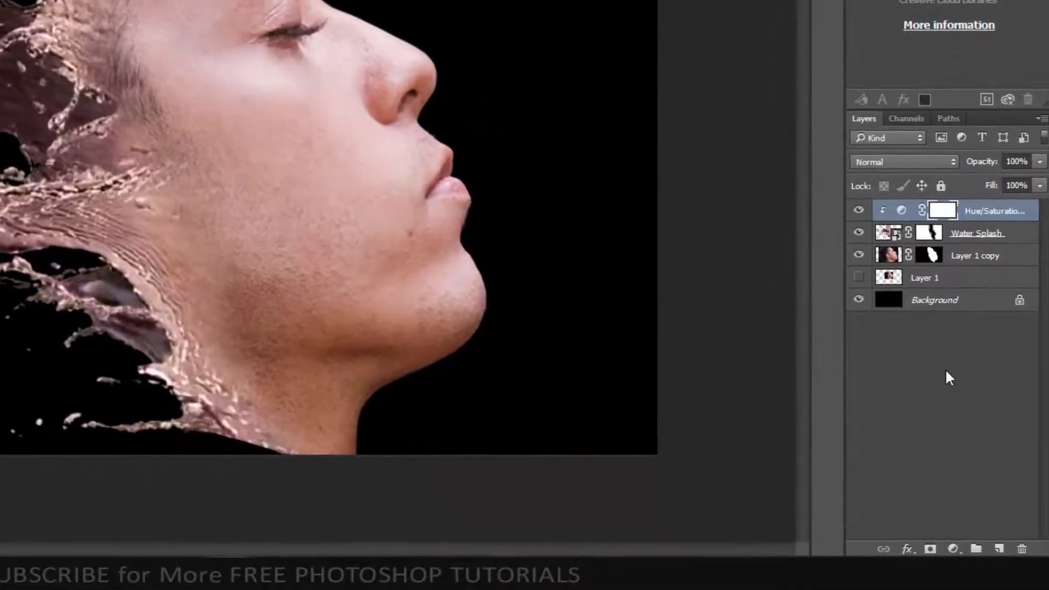
# - Add a Photo Filter adjustment above the other layers with the custom light tan color e6c494
pyautogui.click(953, 548)
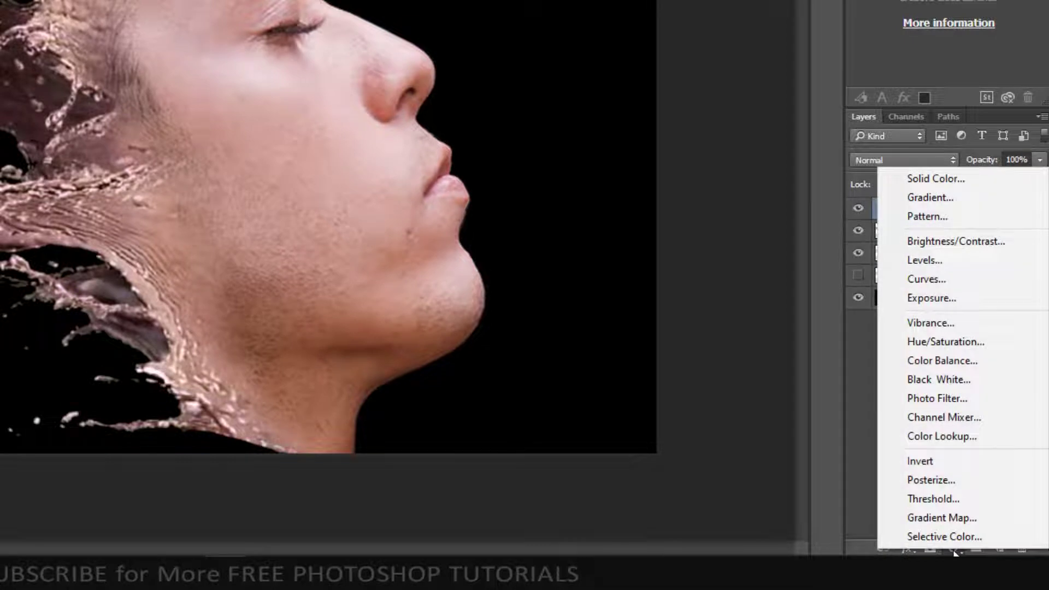
pyautogui.click(950, 400)
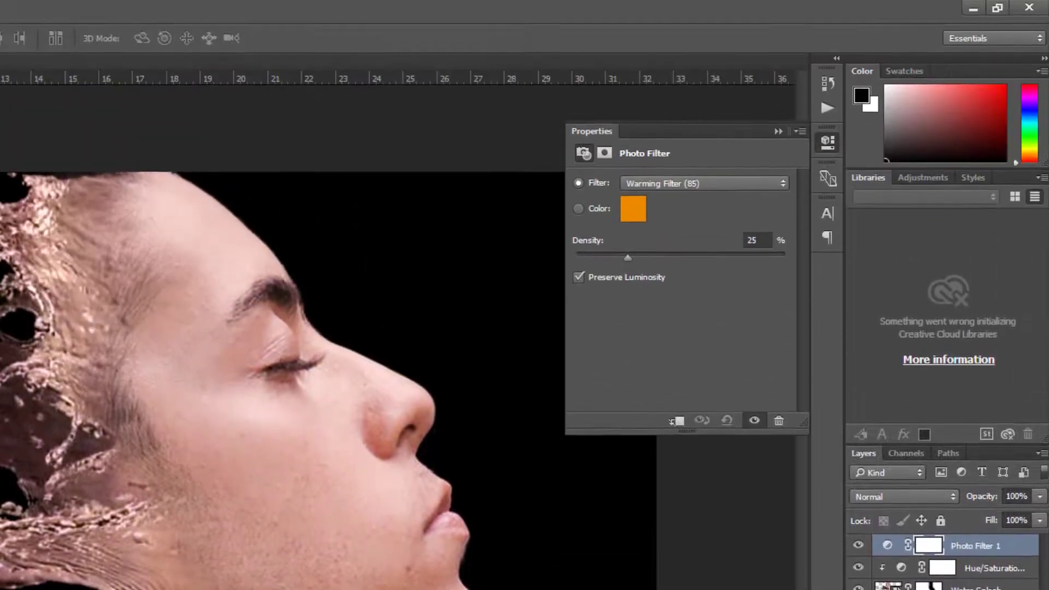
pyautogui.click(635, 213)
pyautogui.moveTo(488, 358); pyautogui.dragTo(500, 354)
pyautogui.click(485, 369)
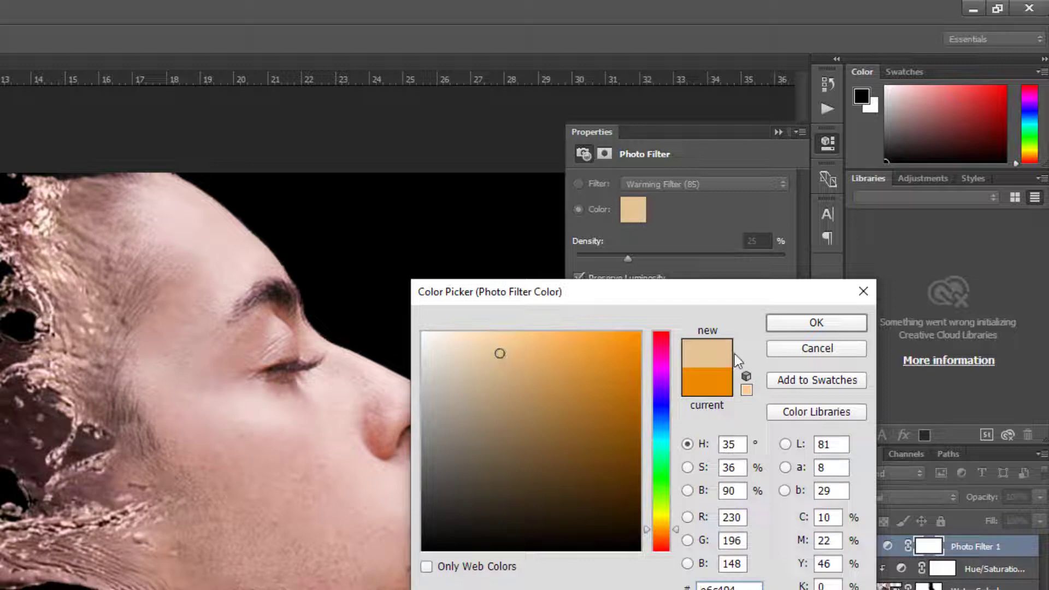
pyautogui.click(848, 322)
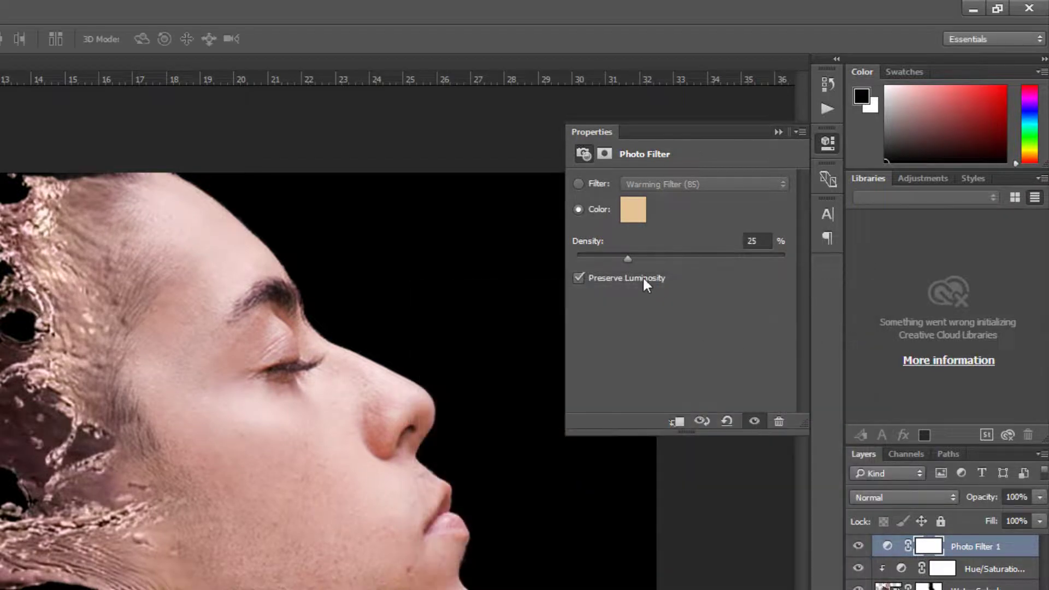
# - Set the Photo Filter's density to 50% and close its settings
pyautogui.moveTo(628, 257); pyautogui.dragTo(784, 274)
pyautogui.click(769, 240)
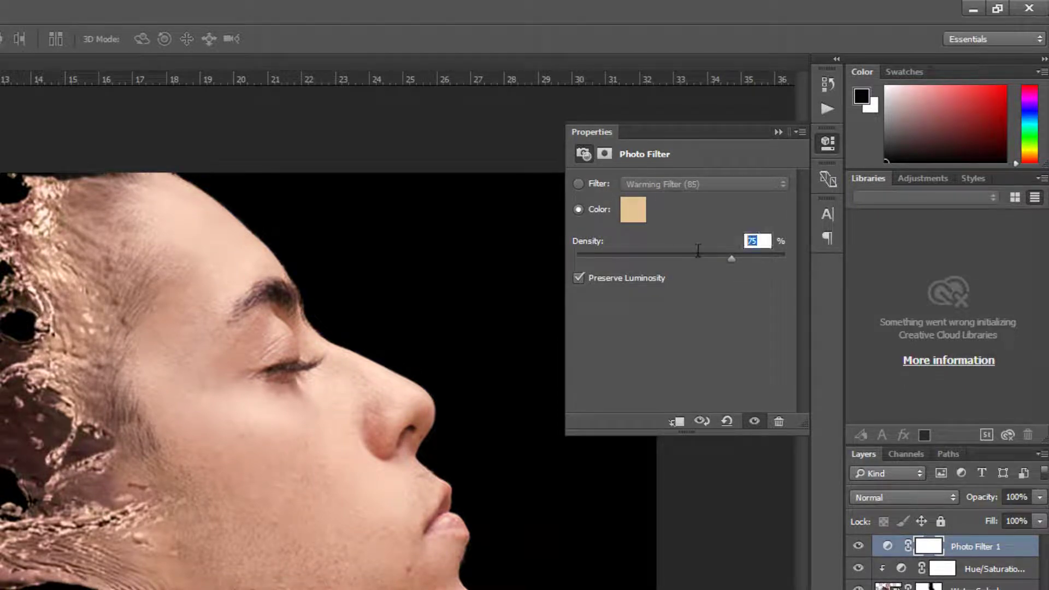
pyautogui.write('50')
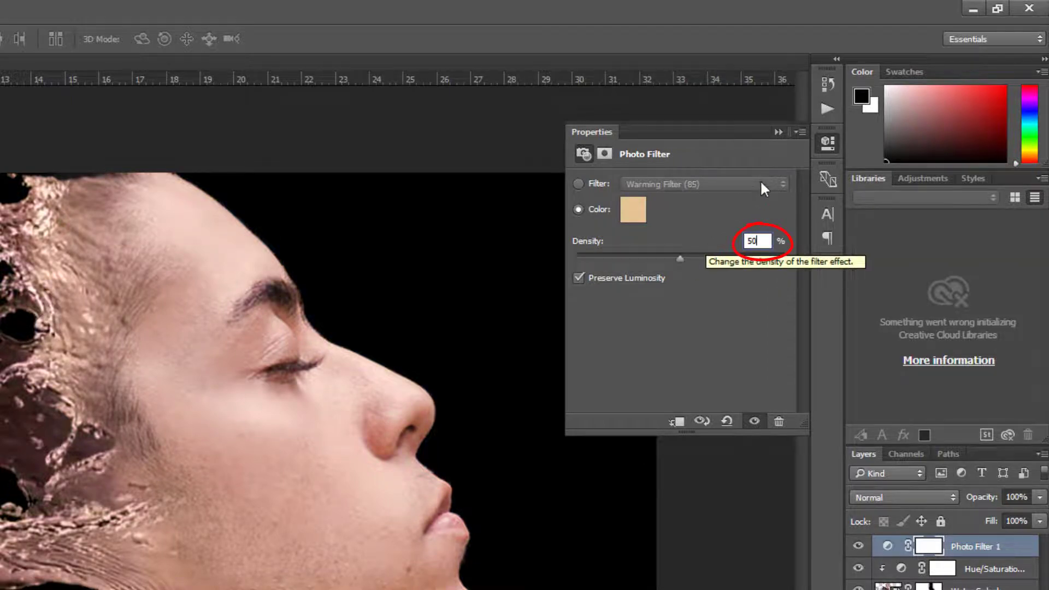
pyautogui.click(778, 133)
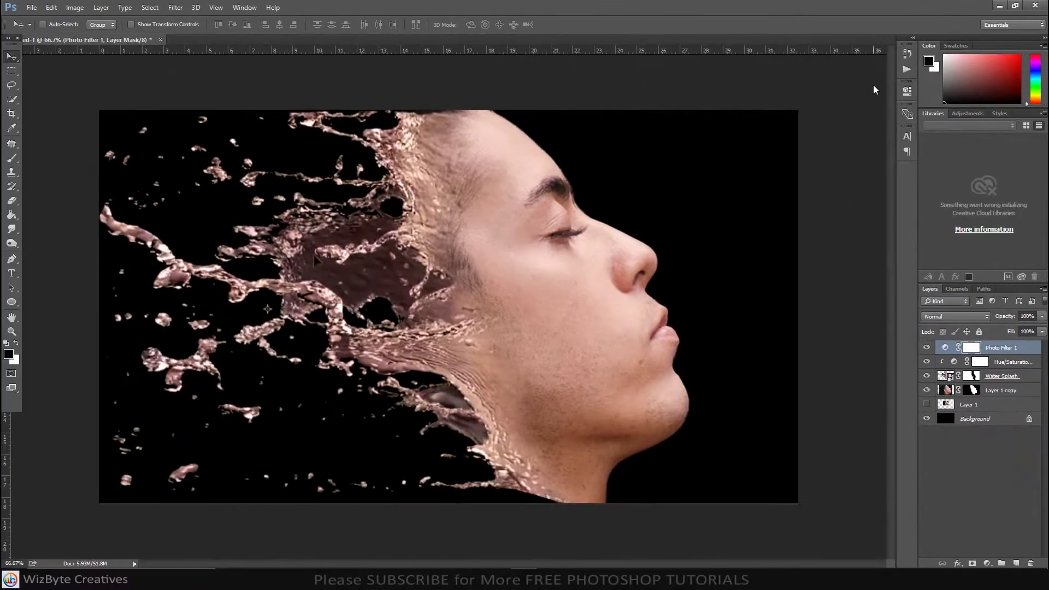